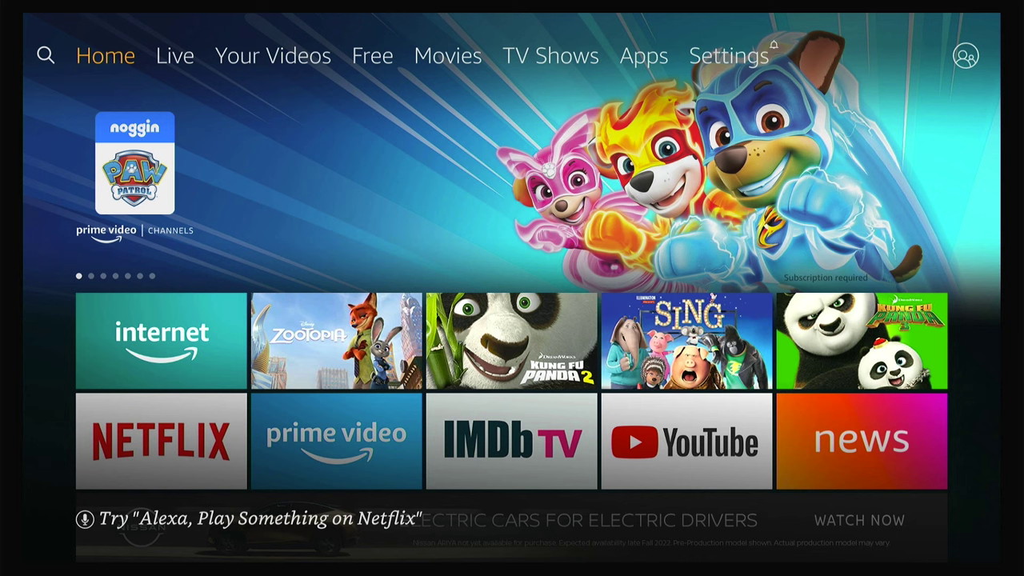
- Launch the Amazon Silk browser and start entering a new web address
key(Down)
key(Down)
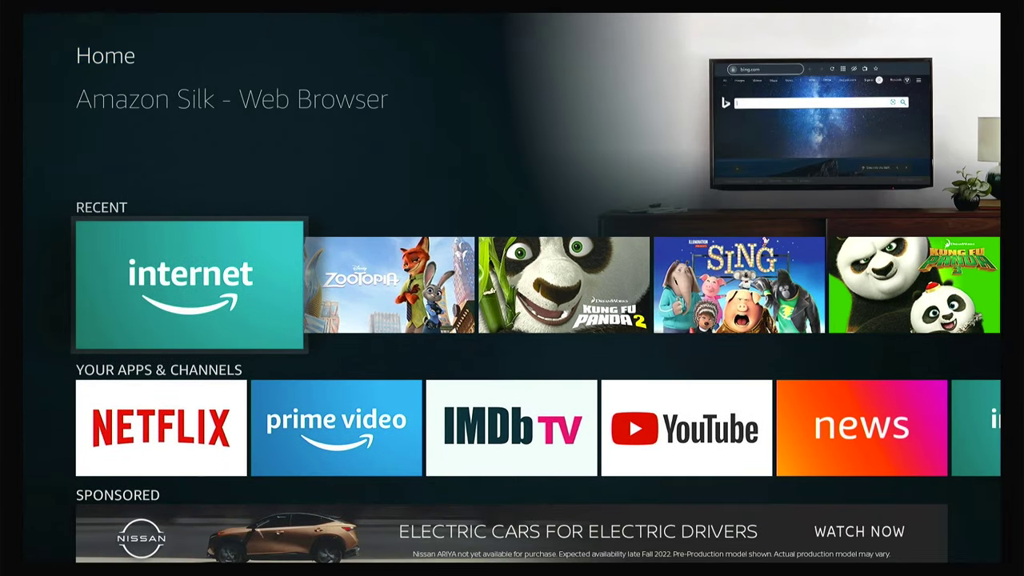
key(Return)
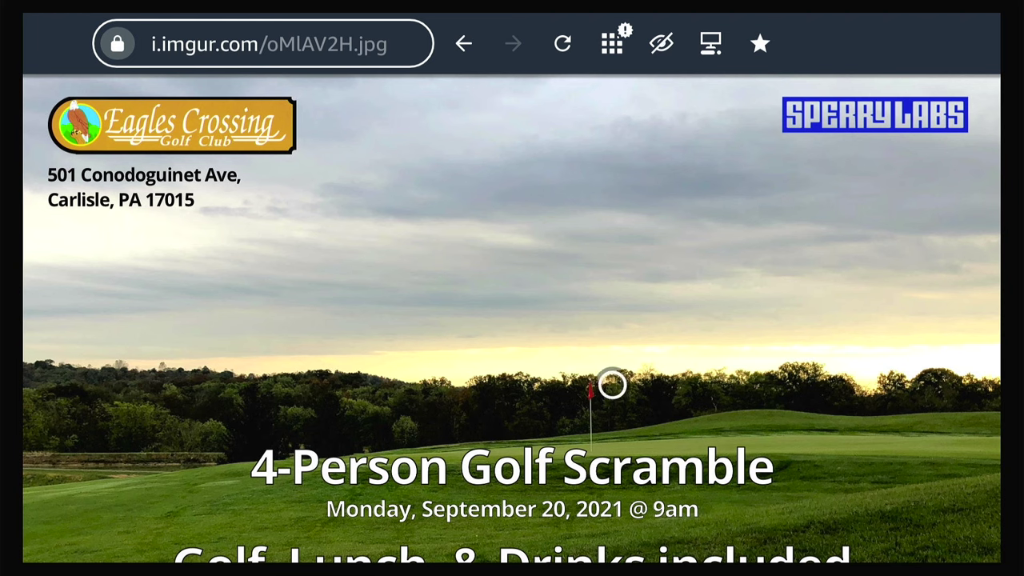
key(Up)
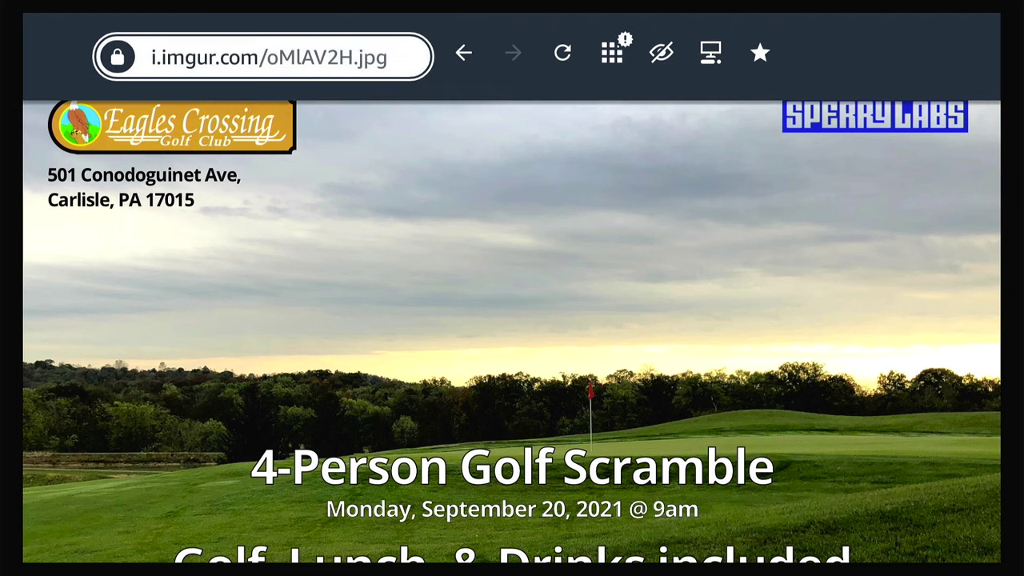
key(Return)
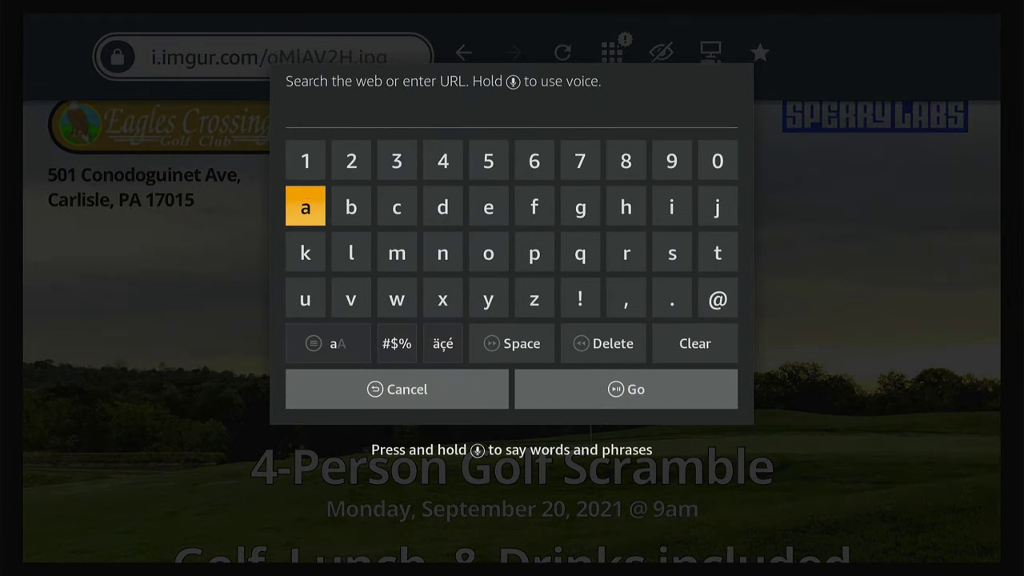
- Cancel the address entry and scroll down to the lower part of the flyer image
key(Down)
key(Down)
key(Down)
key(Down)
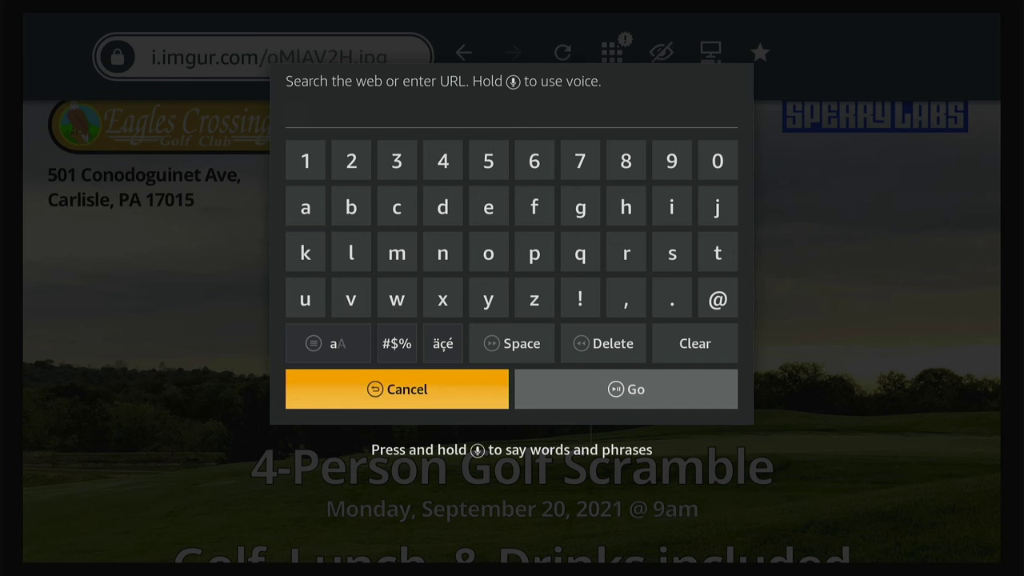
key(Return)
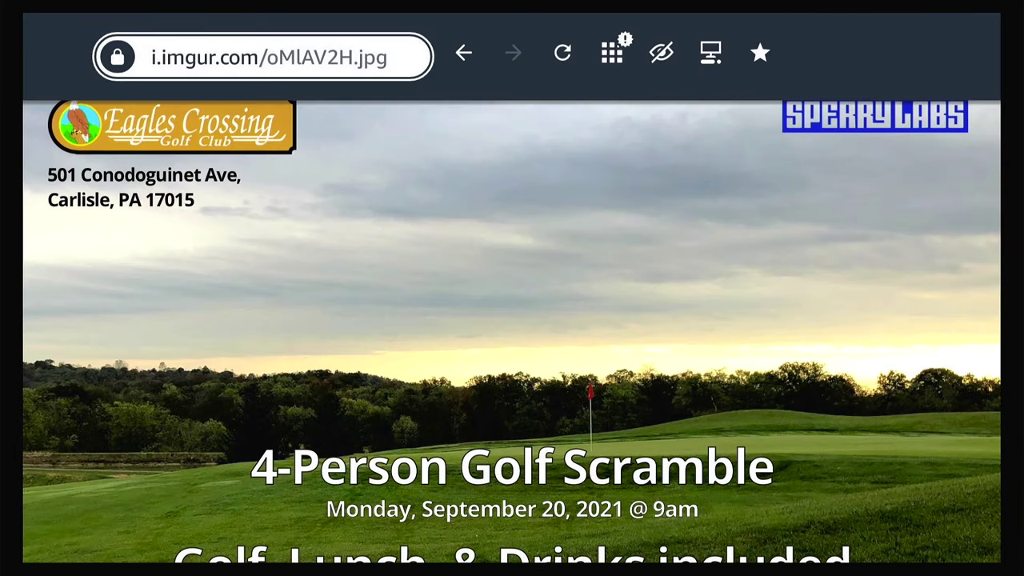
key(Down)
key(Down)
key(Down)
key(Down)
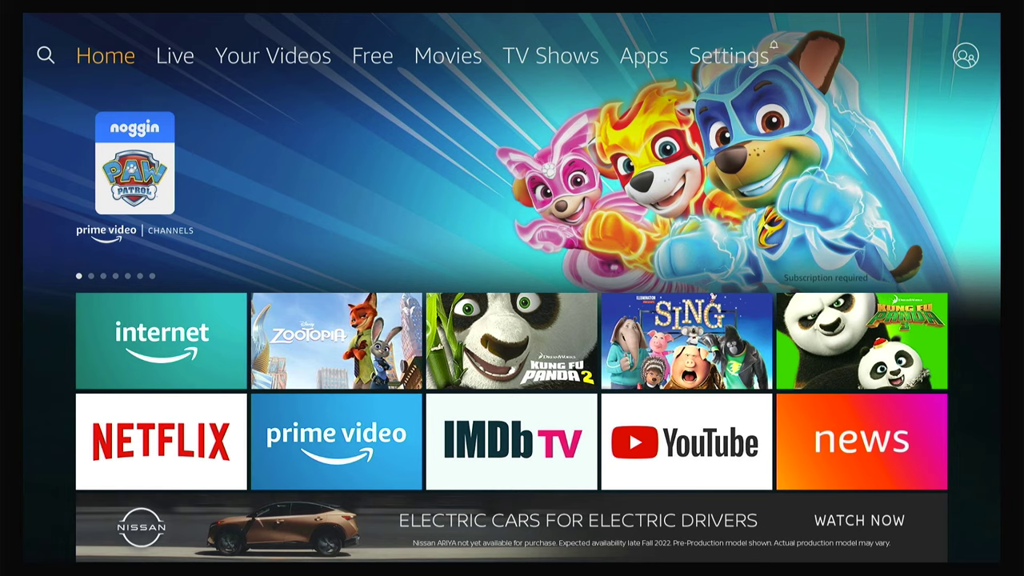
- Search 'Sperry Labs' and open the Simple TV Display (No Sleep Webpage TV) store page
key(Left)
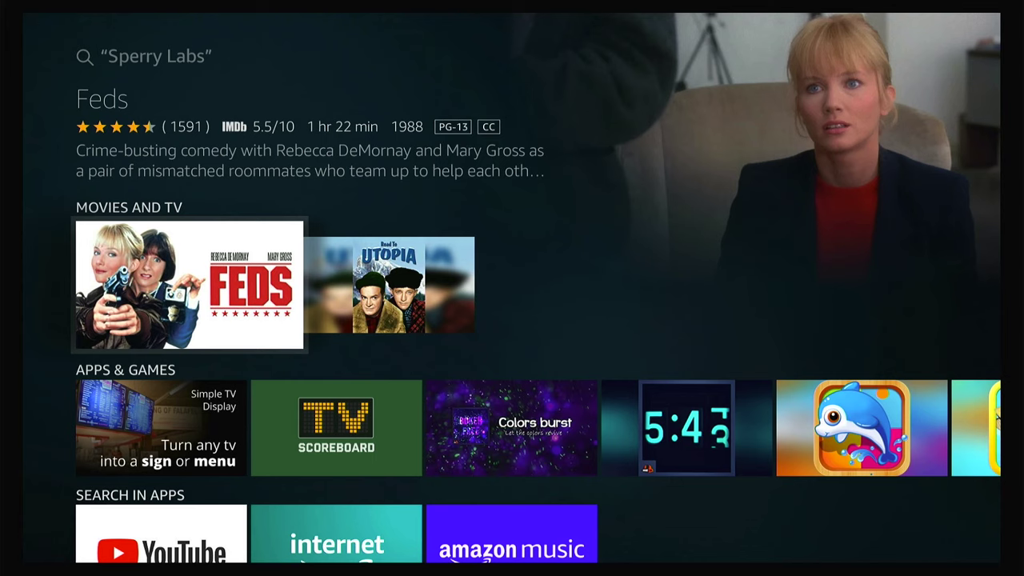
key(Down)
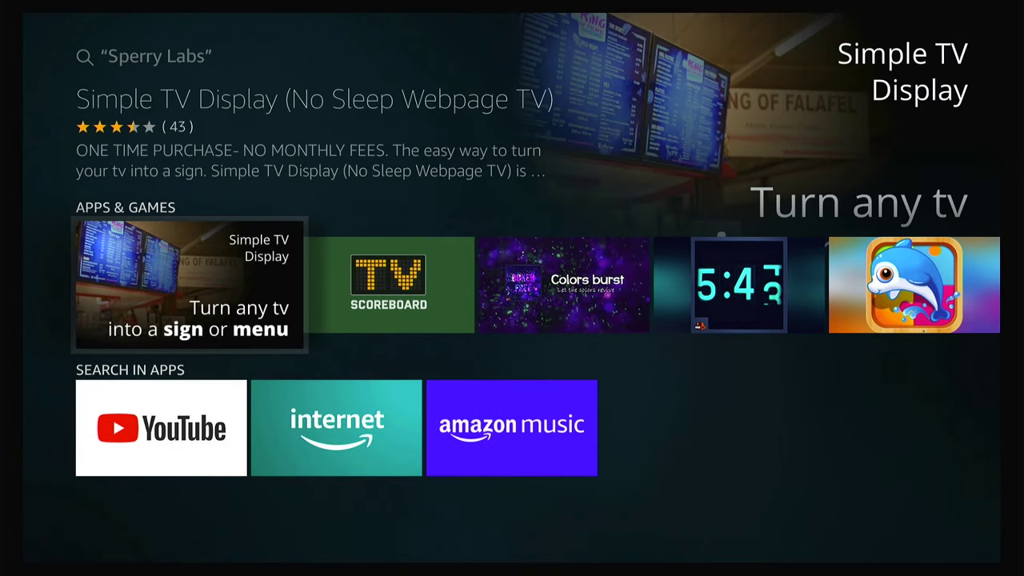
key(Right)
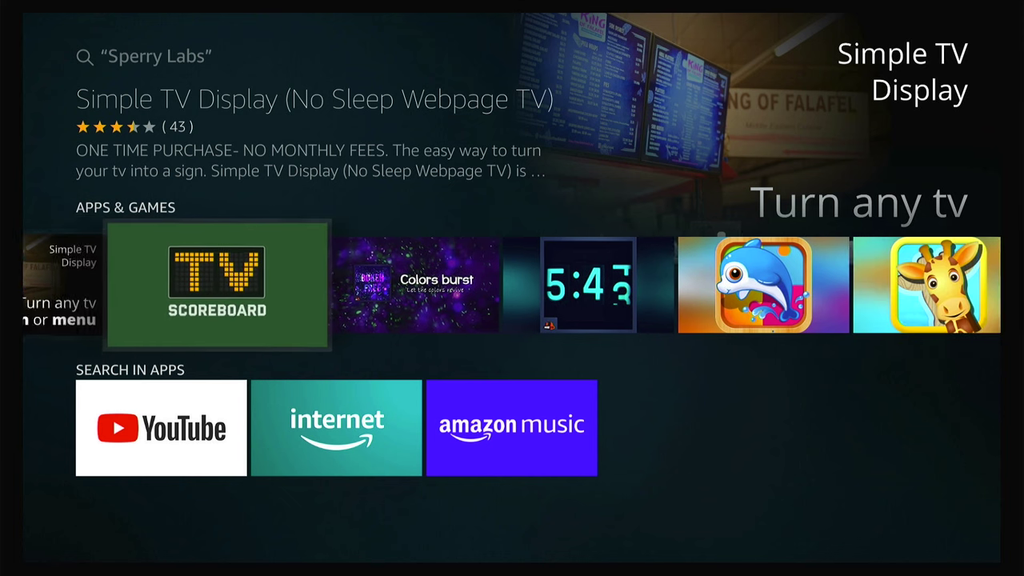
key(Left)
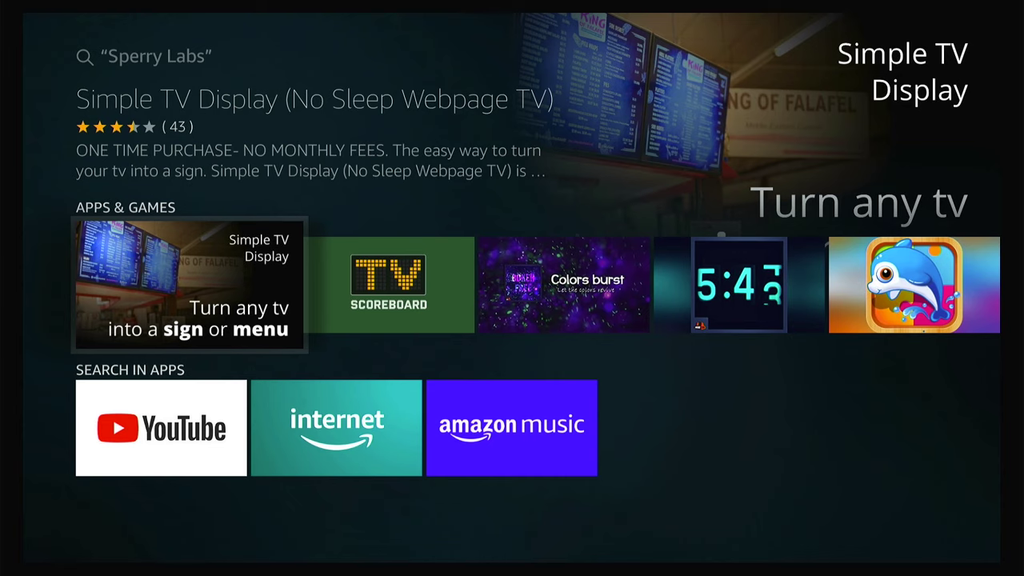
key(Return)
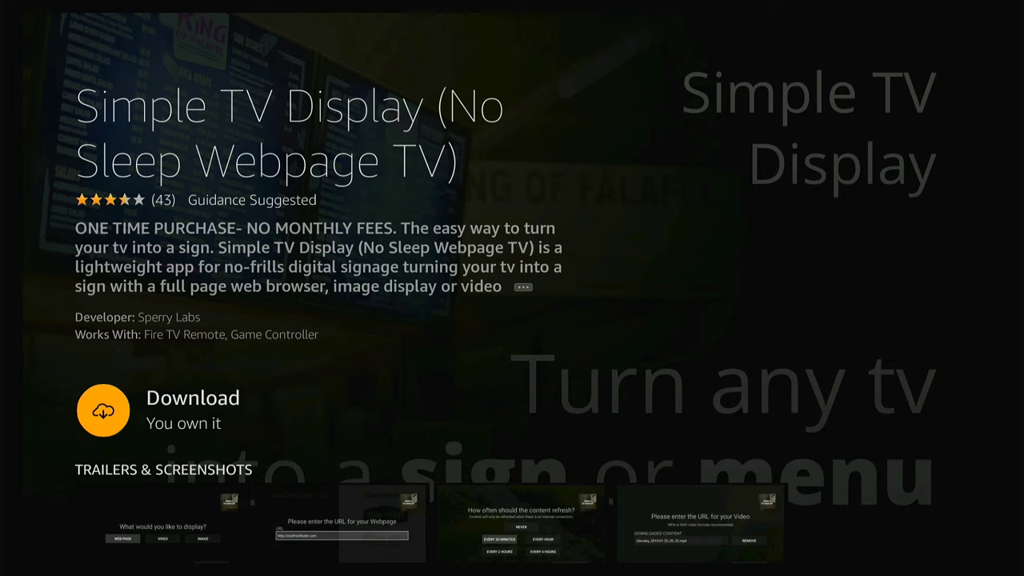
- Download Simple TV Display and launch it once installed
key(Return)
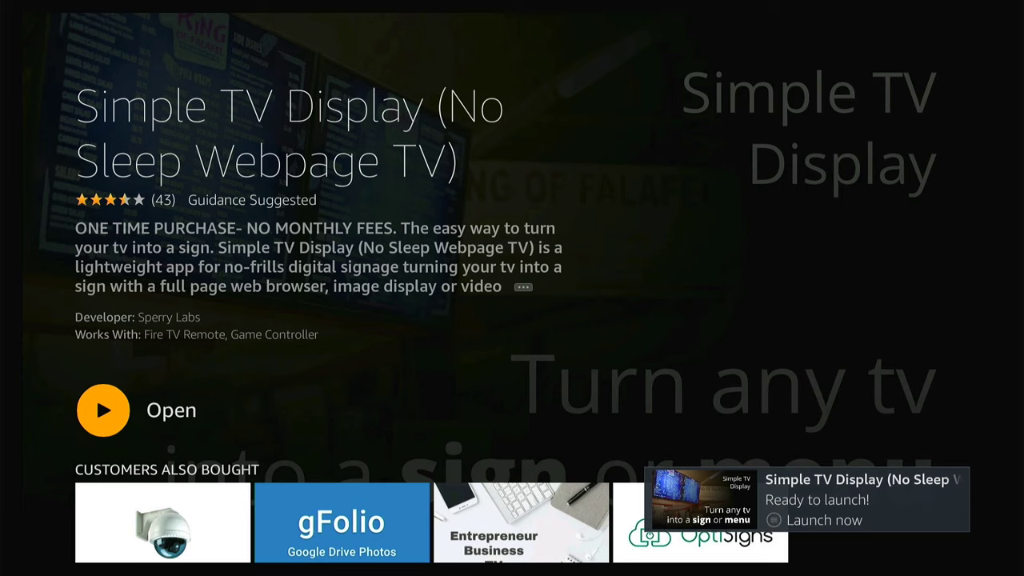
key(Return)
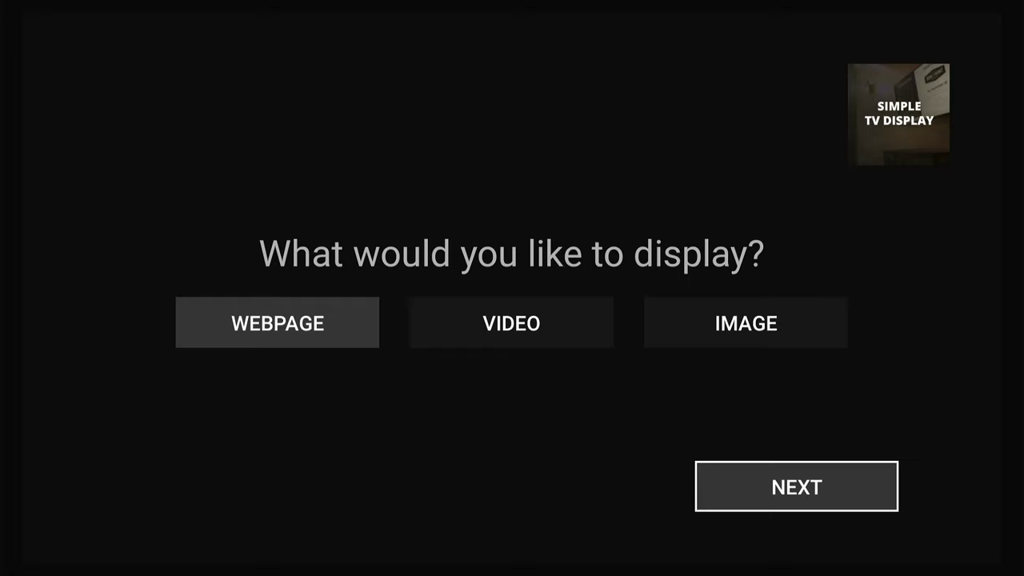
- Choose IMAGE as the content type and continue to the image URL page
key(Up)
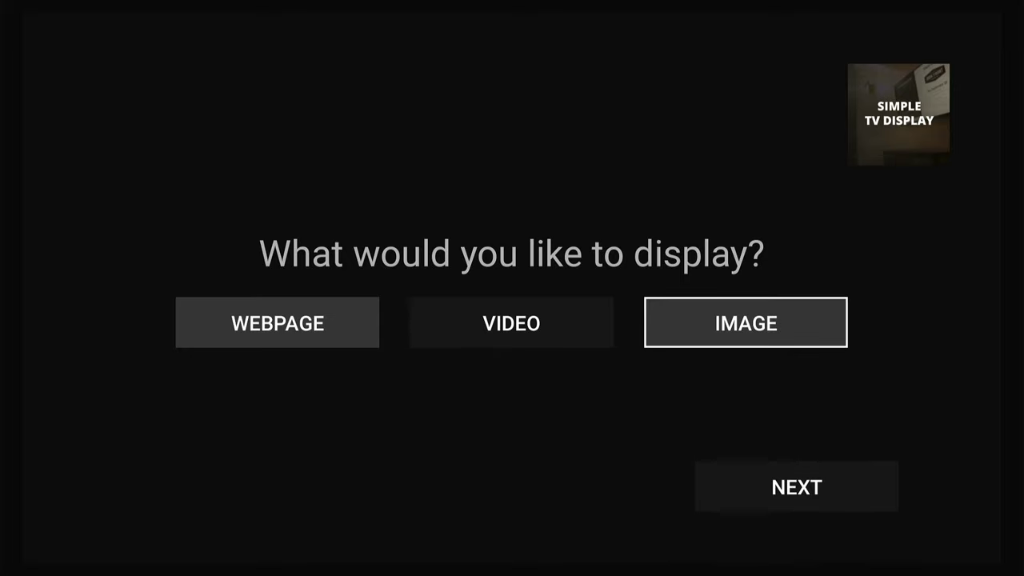
key(Return)
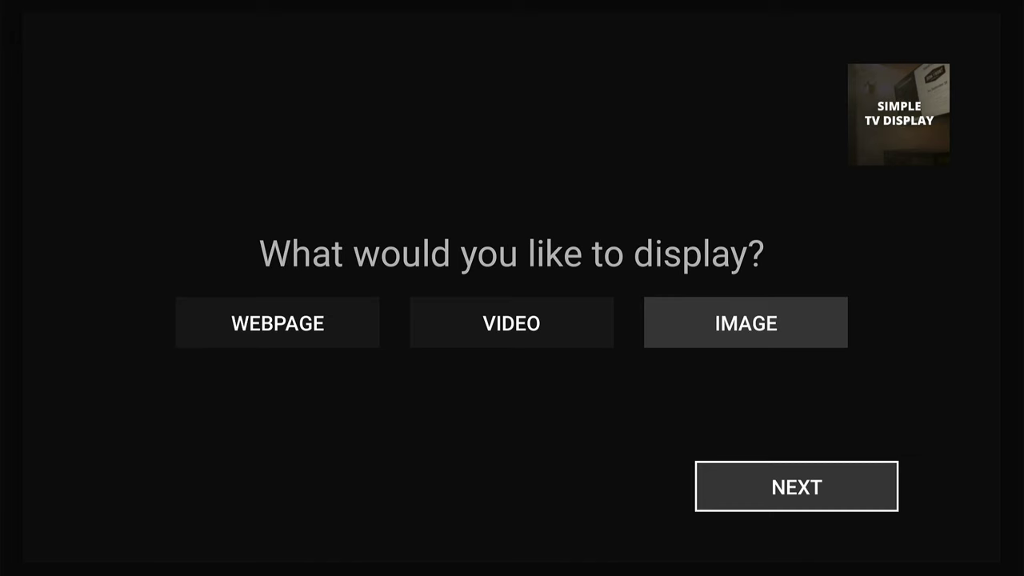
key(Return)
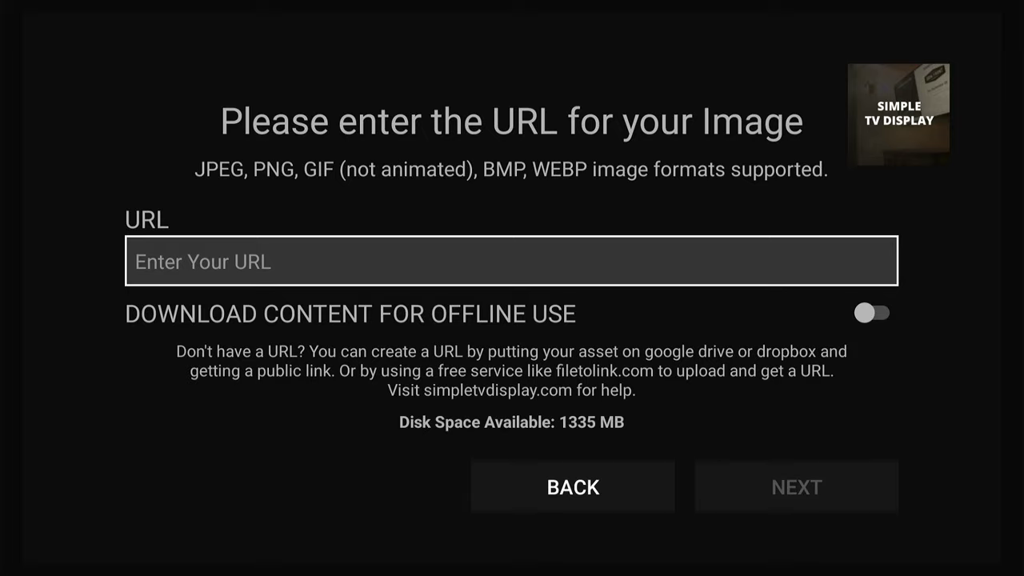
- Enter the image URL i.imgur.com/oMlAV2H.png and continue to the refresh options
key(Return)
text(i.im)
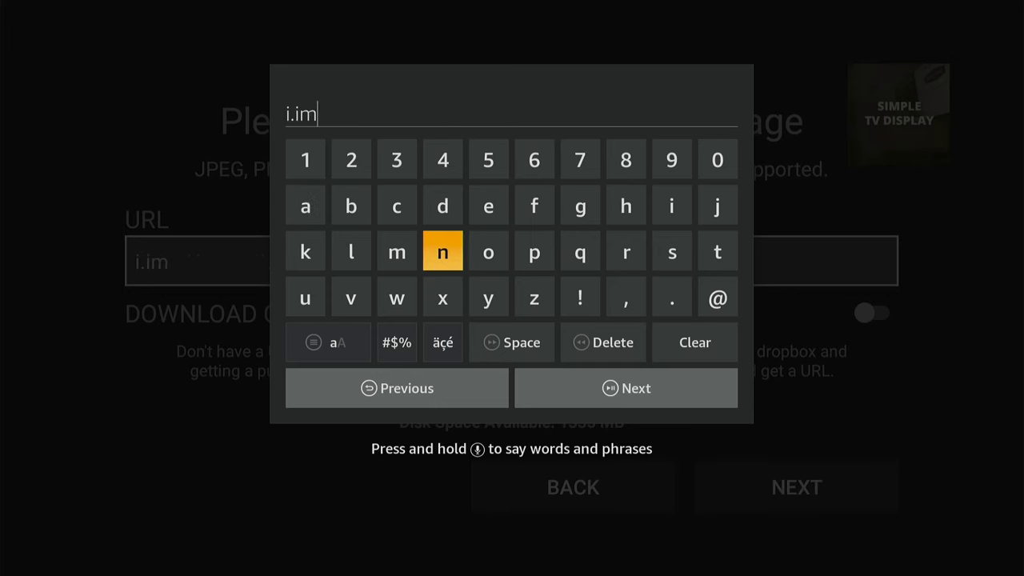
text(gur.com/oM)
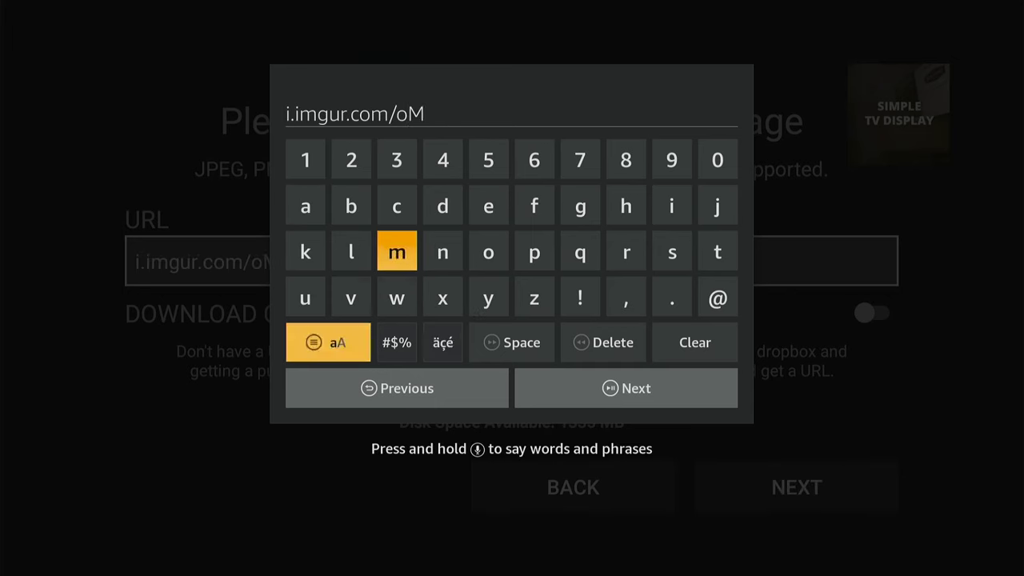
text(lAV2H.png)
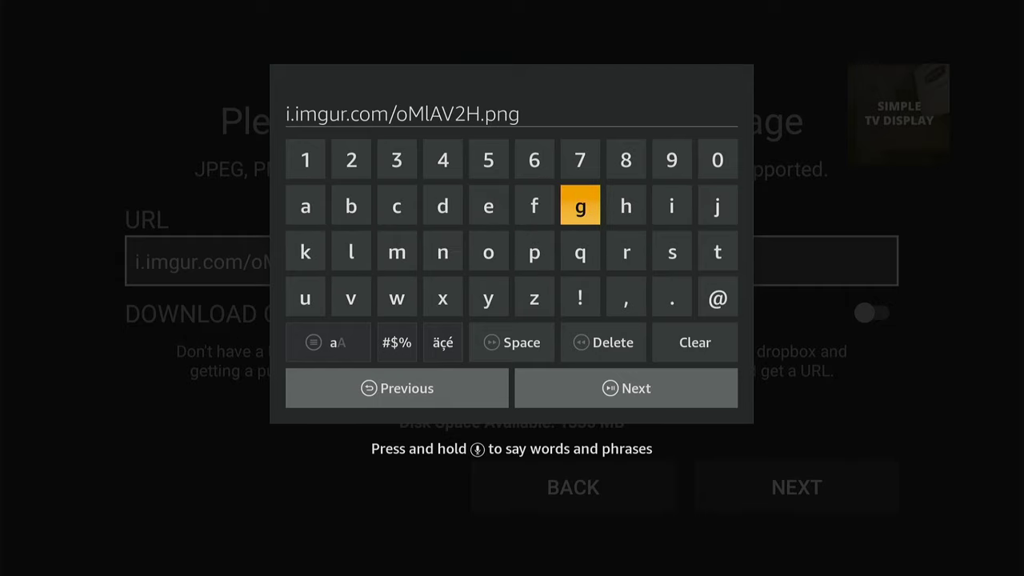
key(Return)
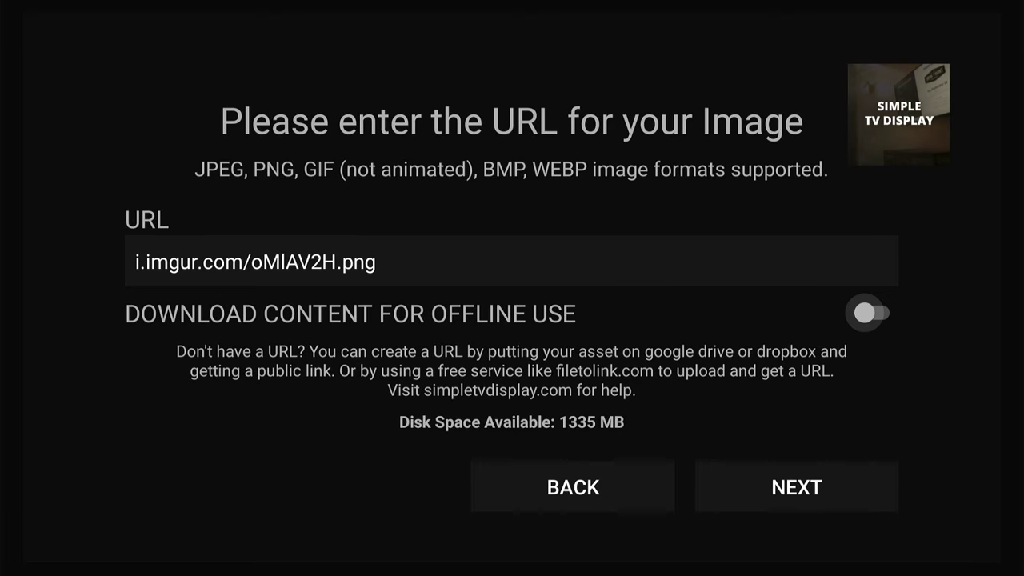
key(Down)
key(Up)
key(Down)
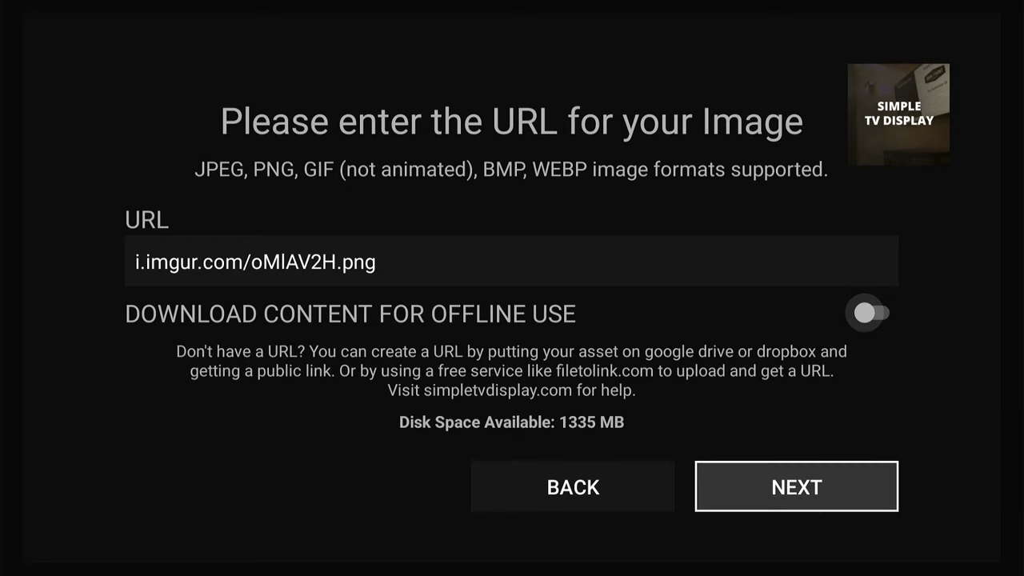
key(Return)
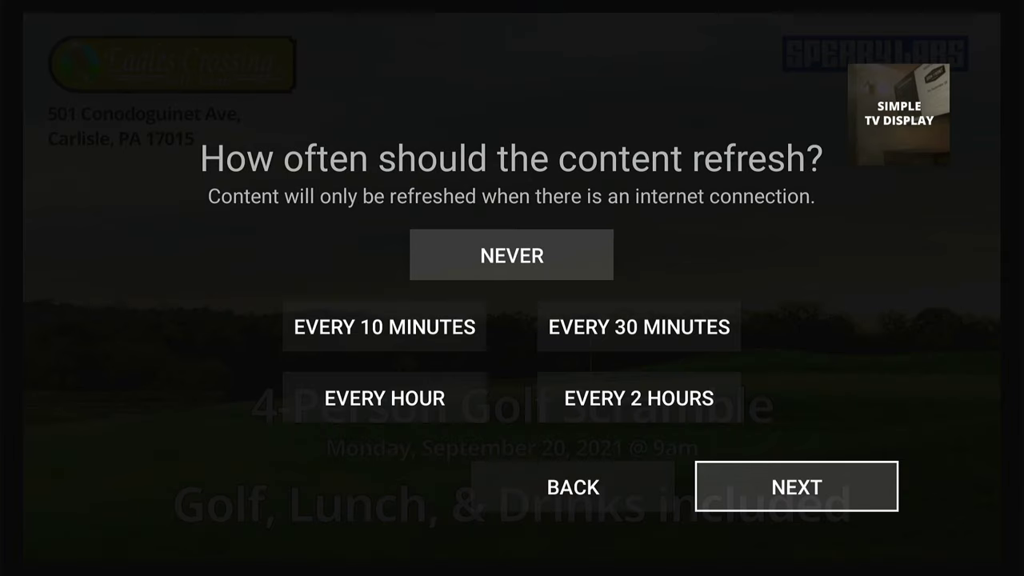
- Set content refresh to NEVER and continue to the Launch on Boot page
key(Up)
key(Up)
key(Up)
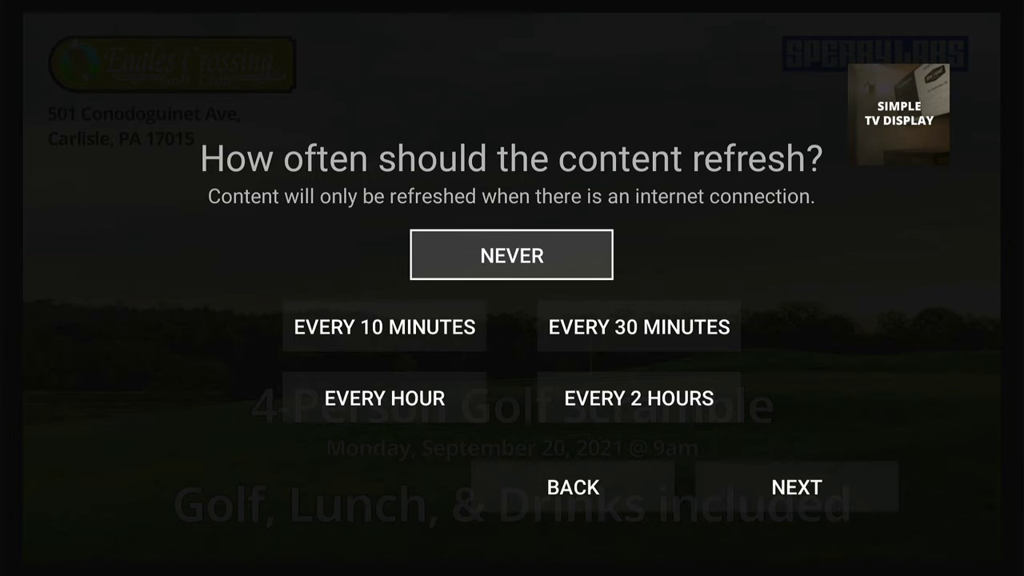
key(Return)
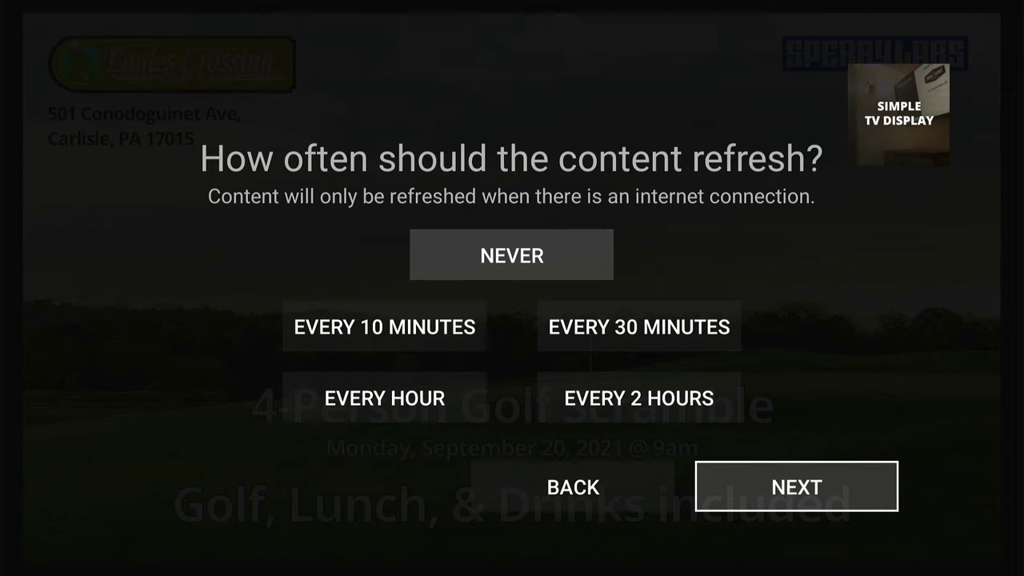
key(Return)
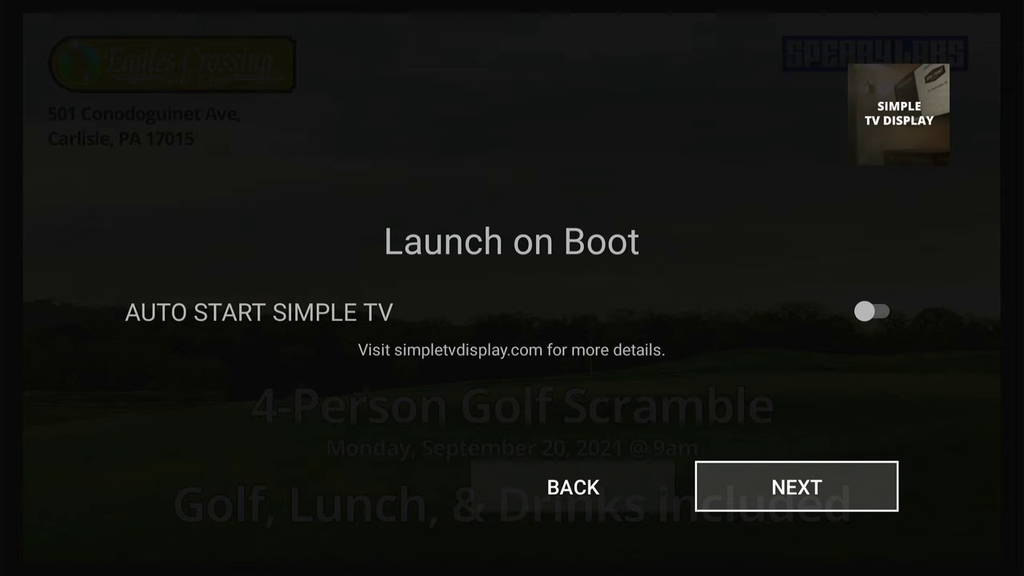
- Leave AUTO START SIMPLE TV off and continue to Image Settings
key(Return)
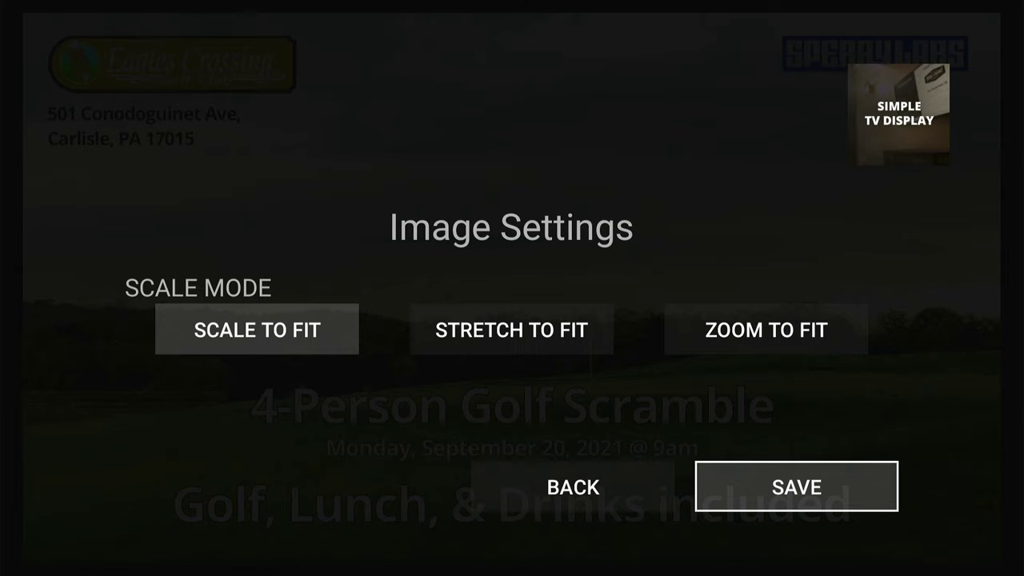
- Save Image Settings with SCALE TO FIT to show the flyer full screen, then bring up the exit prompt
key(Return)
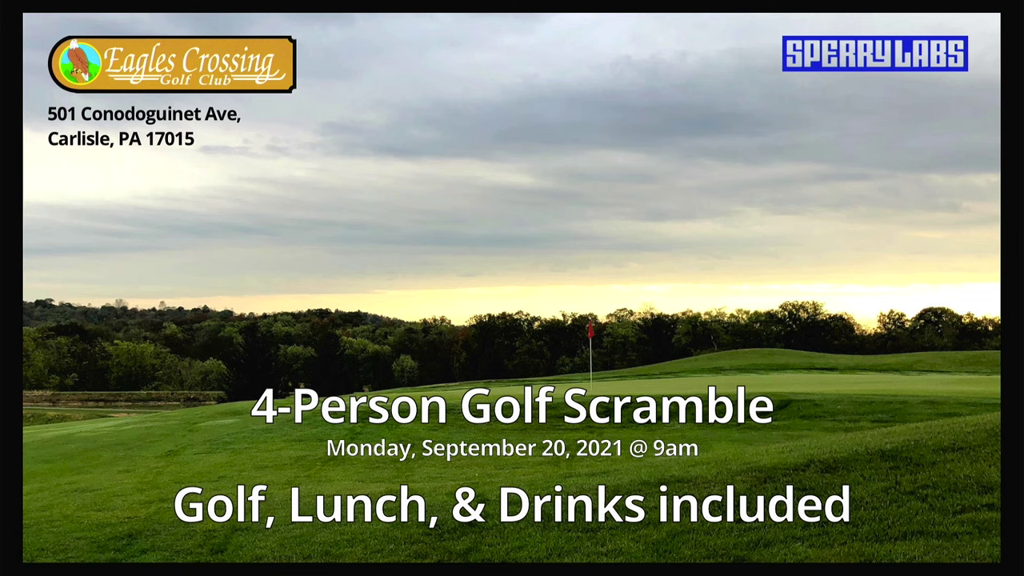
key(Escape)
- Choose Settings in the Exit Application prompt, keep IMAGE selected, and continue to the URL page
key(Right)
key(Return)
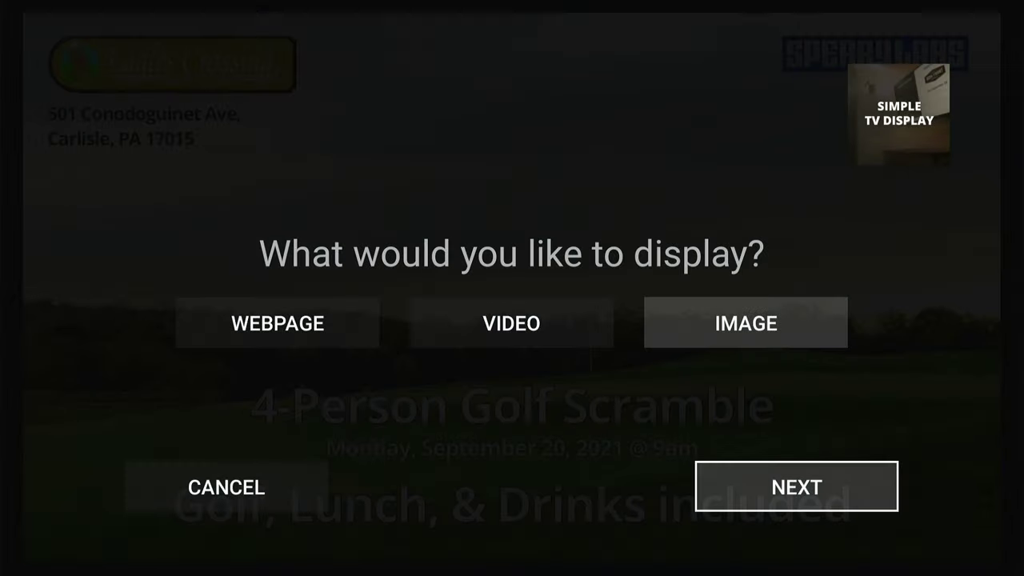
key(Left)
key(Up)
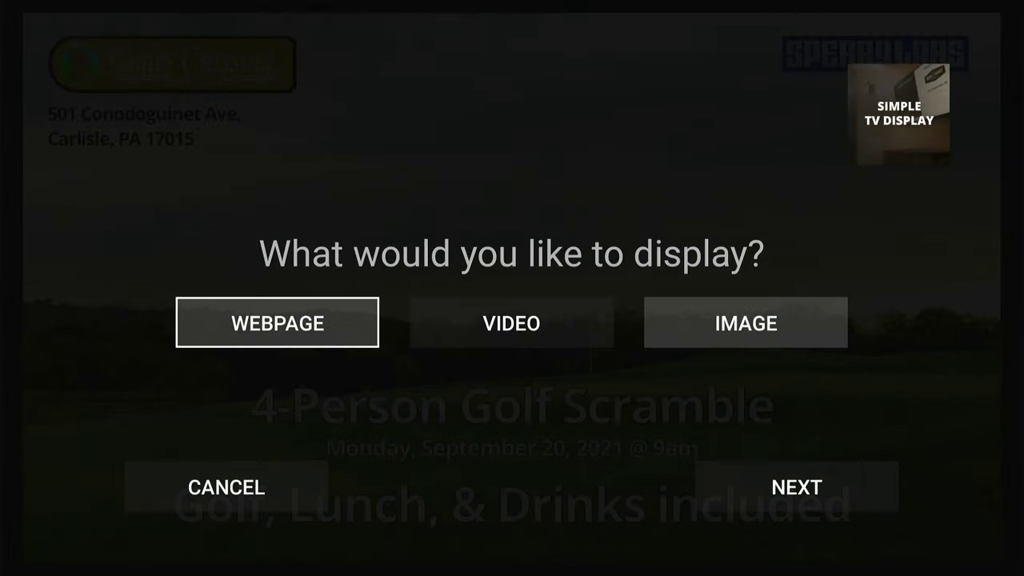
key(Right)
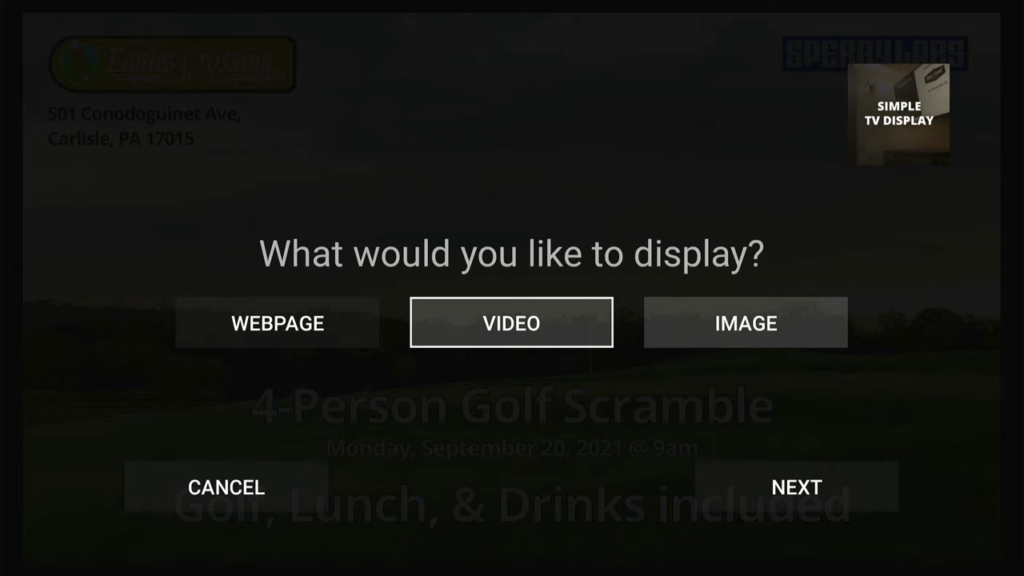
key(Down)
key(Right)
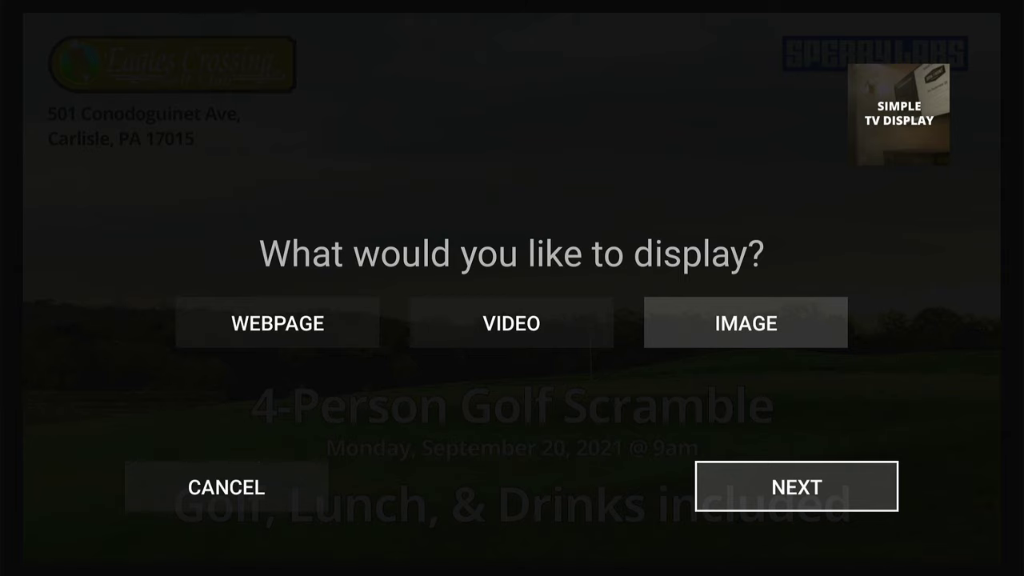
key(Return)
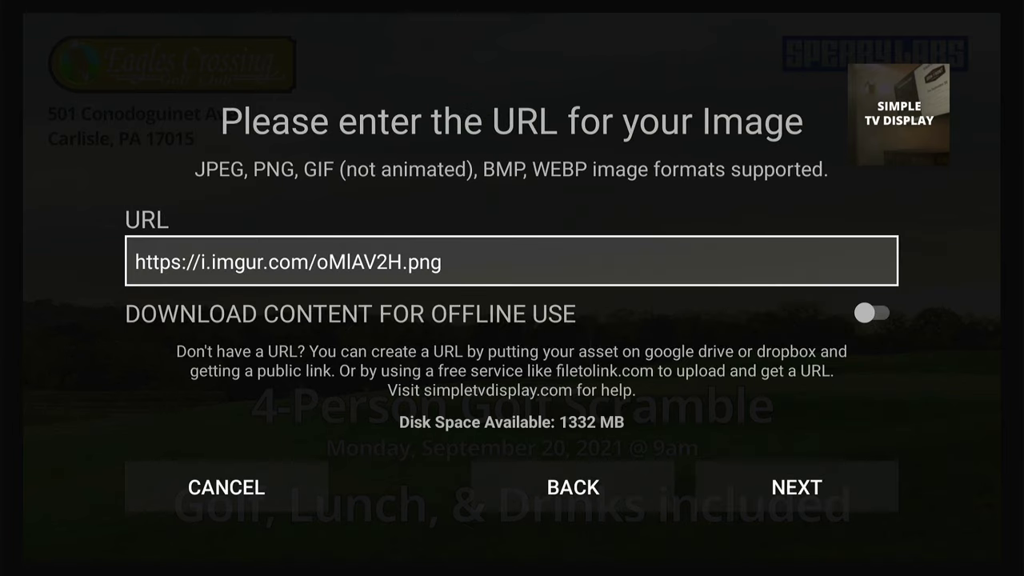